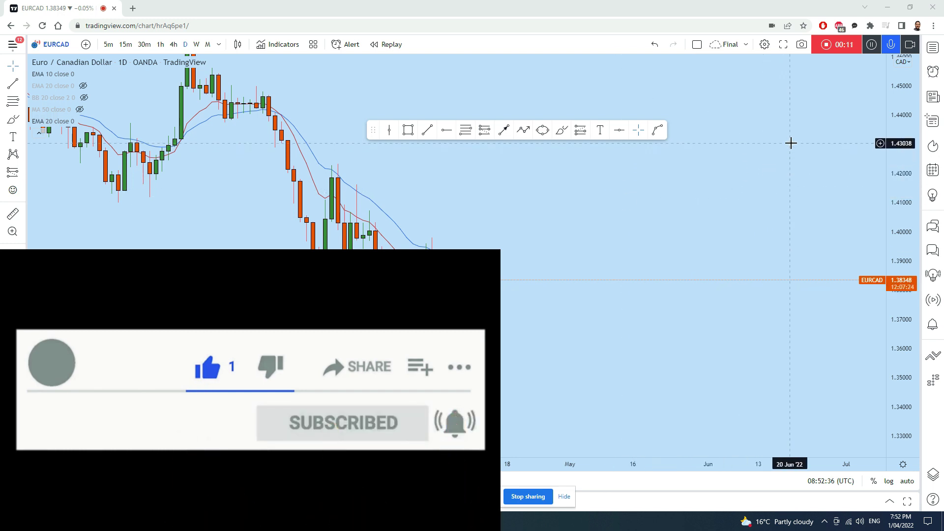
Brush a loop around the latest daily candles and a horizontal stroke, then undo the stroke
{"action": "left_click", "coordinate": [562, 129]}
{"action": "mouse_move", "coordinate": [463, 260]}
{"action": "left_mouse_down"}
{"action": "mouse_move", "coordinate": [439, 221]}
{"action": "mouse_move", "coordinate": [428, 274]}
{"action": "mouse_move", "coordinate": [452, 276]}
{"action": "mouse_move", "coordinate": [450, 229]}
{"action": "left_mouse_up"}
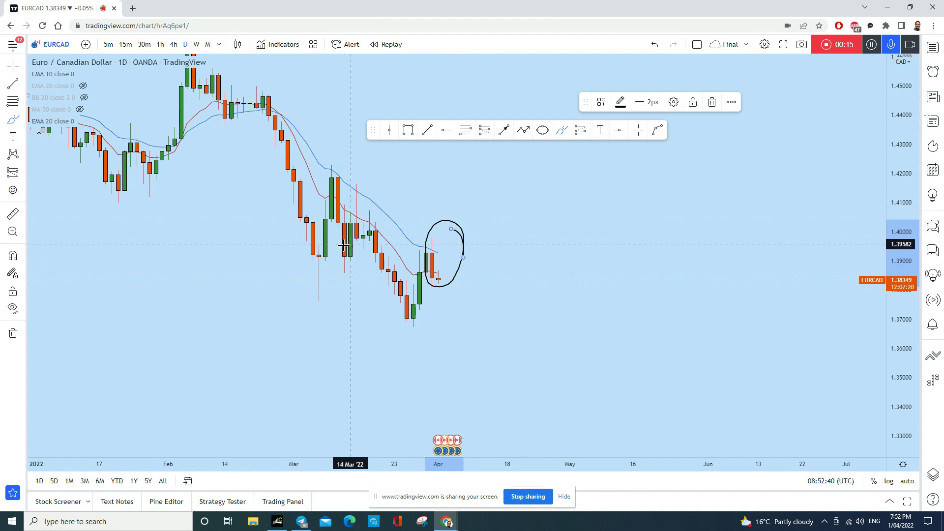
{"action": "left_click_drag", "start_coordinate": [258, 261], "coordinate": [583, 252]}
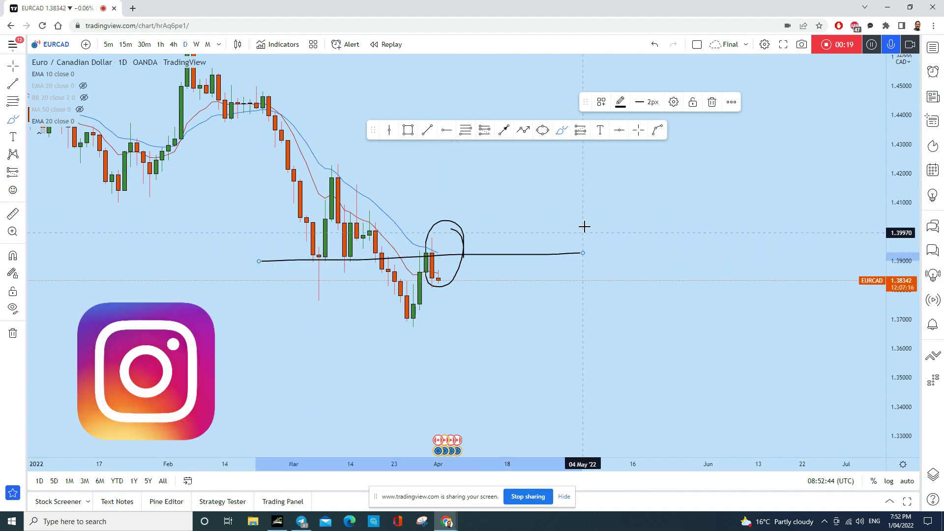
{"action": "left_click", "coordinate": [654, 45]}
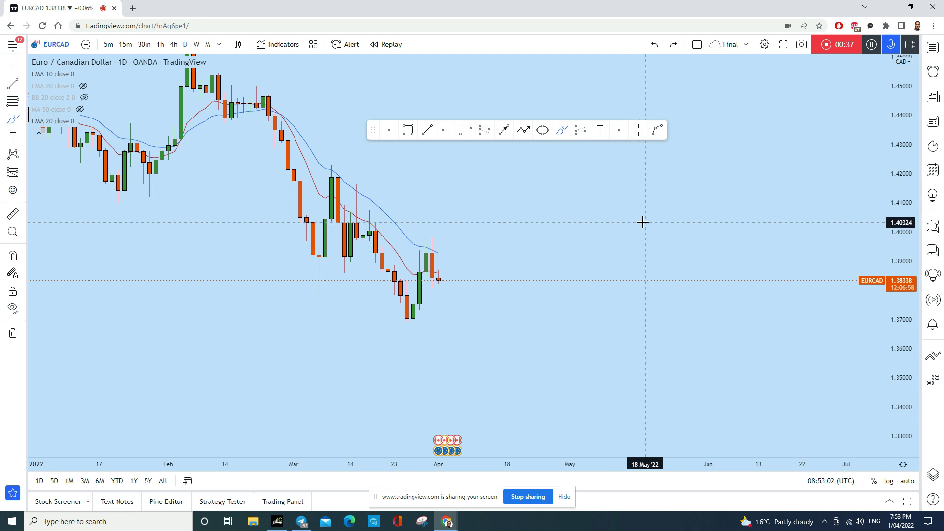
Switch the EURCAD chart to monthly (M) candles
{"action": "left_click", "coordinate": [212, 45]}
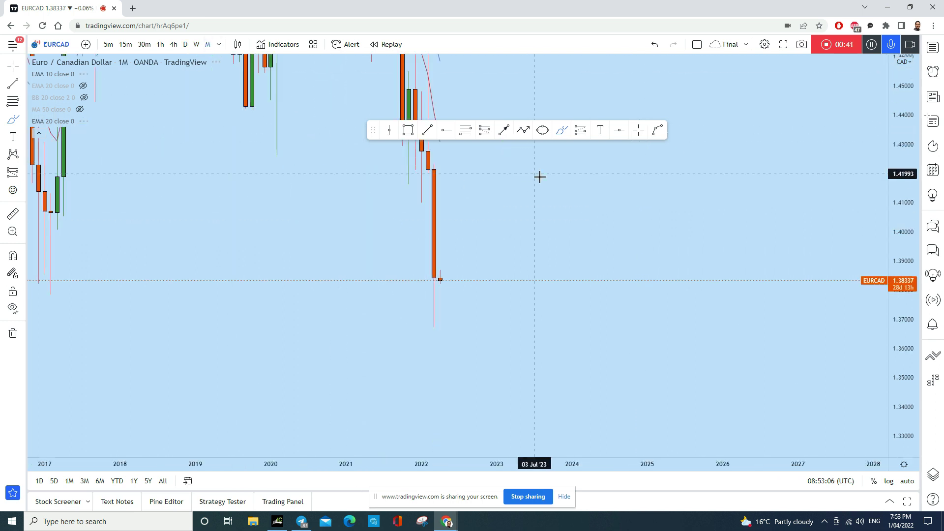
{"action": "scroll", "coordinate": [617, 394], "scroll_direction": "down", "scroll_amount": 3}
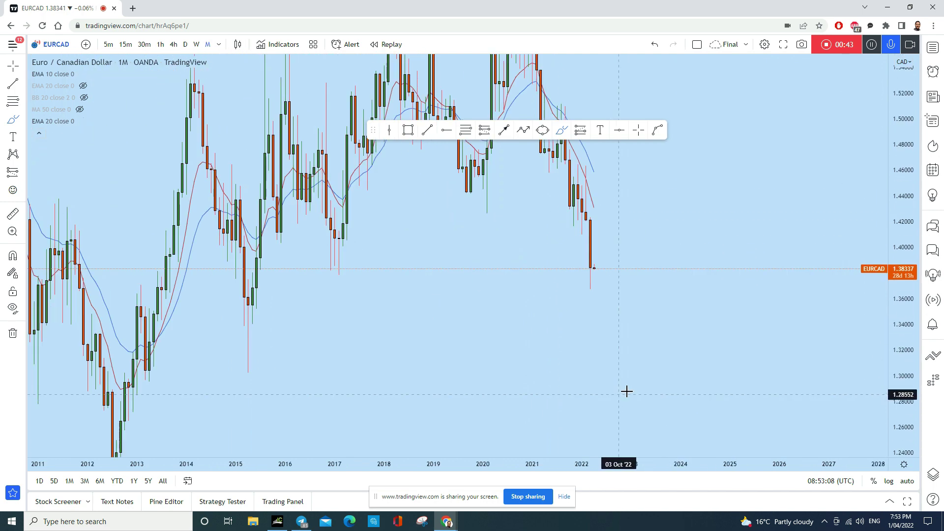
{"action": "scroll", "coordinate": [742, 319], "scroll_direction": "up", "scroll_amount": 3}
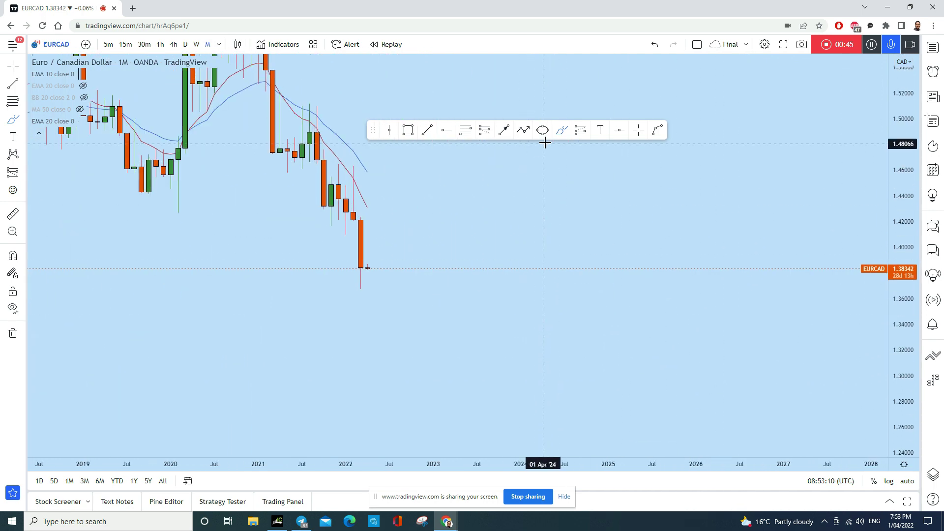
Brush loops around the late-2021 candles and the last monthly candles, undoing each one
{"action": "mouse_move", "coordinate": [368, 171]}
{"action": "left_mouse_down"}
{"action": "mouse_move", "coordinate": [363, 161]}
{"action": "mouse_move", "coordinate": [338, 227]}
{"action": "mouse_move", "coordinate": [368, 180]}
{"action": "mouse_move", "coordinate": [364, 167]}
{"action": "left_mouse_up"}
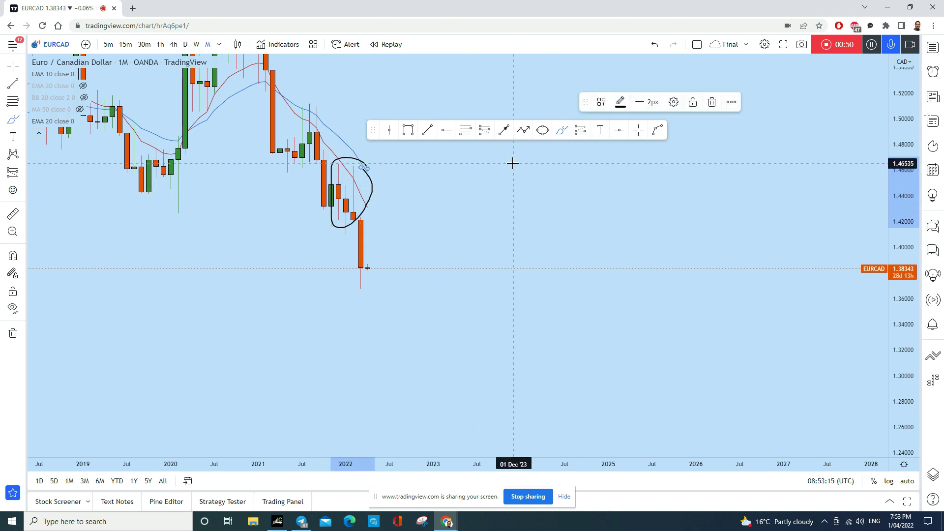
{"action": "left_click", "coordinate": [654, 46]}
{"action": "mouse_move", "coordinate": [354, 222]}
{"action": "left_mouse_down"}
{"action": "mouse_move", "coordinate": [361, 214]}
{"action": "mouse_move", "coordinate": [376, 235]}
{"action": "mouse_move", "coordinate": [371, 281]}
{"action": "mouse_move", "coordinate": [346, 286]}
{"action": "left_mouse_up"}
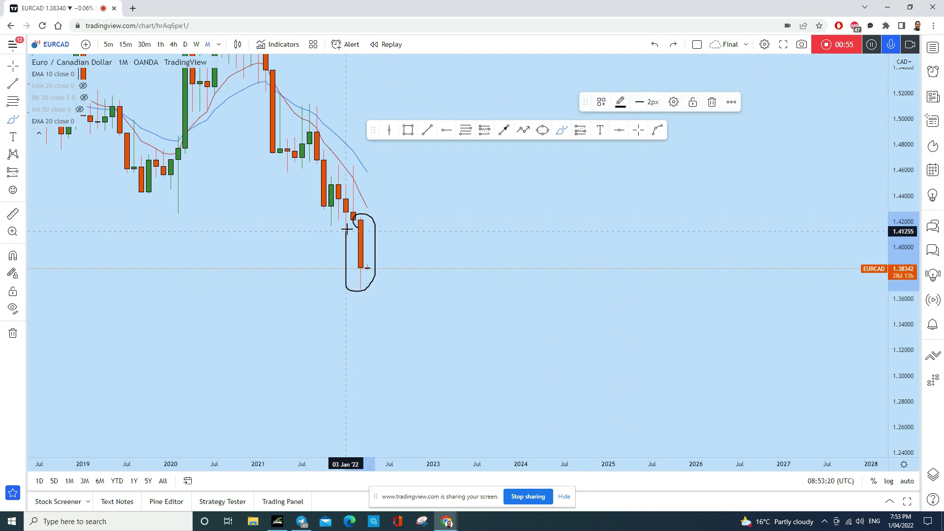
{"action": "left_click_drag", "start_coordinate": [346, 229], "coordinate": [358, 227]}
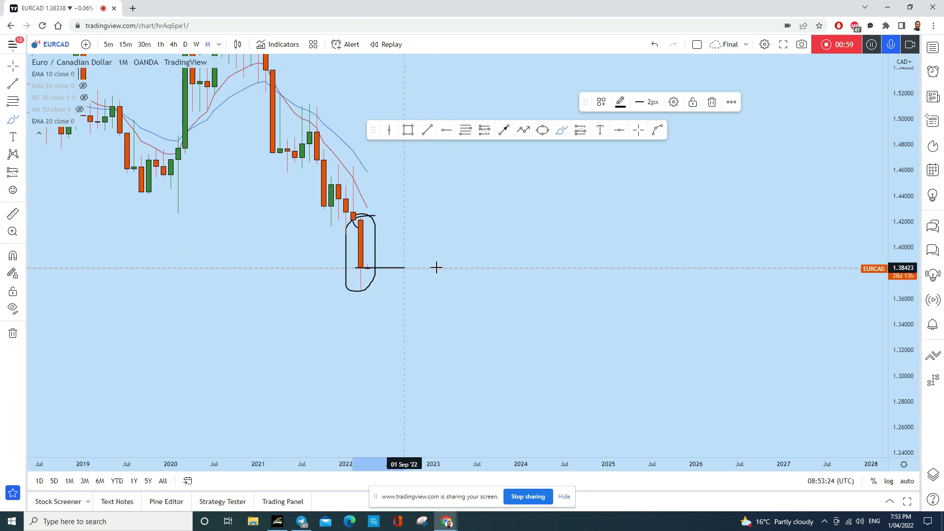
{"action": "left_click", "coordinate": [655, 49]}
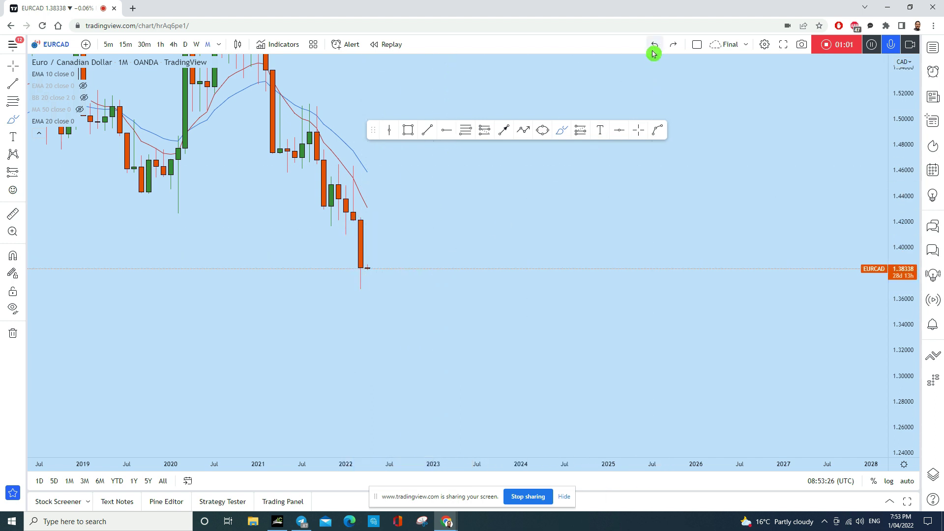
Brush more loops and a downward stroke at the last candle, undoing each one
{"action": "mouse_move", "coordinate": [358, 268]}
{"action": "left_mouse_down"}
{"action": "mouse_move", "coordinate": [347, 295]}
{"action": "mouse_move", "coordinate": [368, 270]}
{"action": "left_mouse_up"}
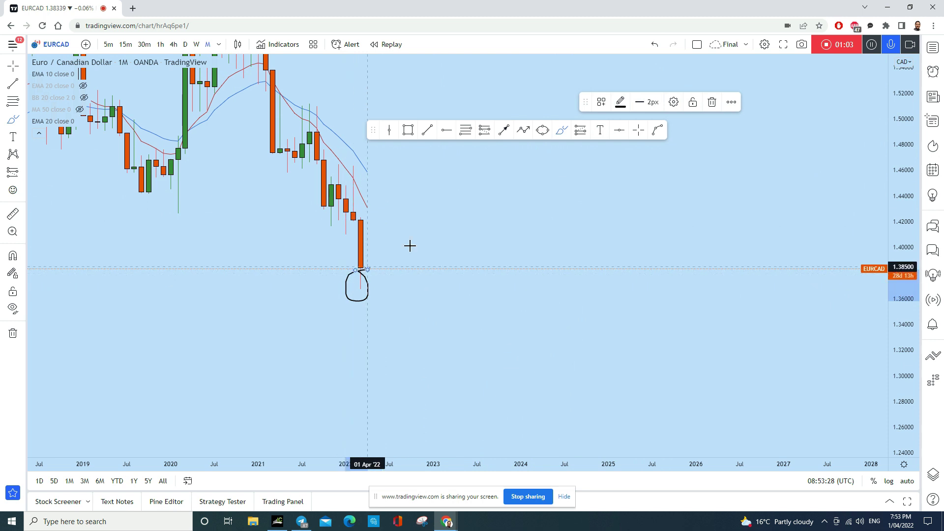
{"action": "left_click", "coordinate": [655, 46]}
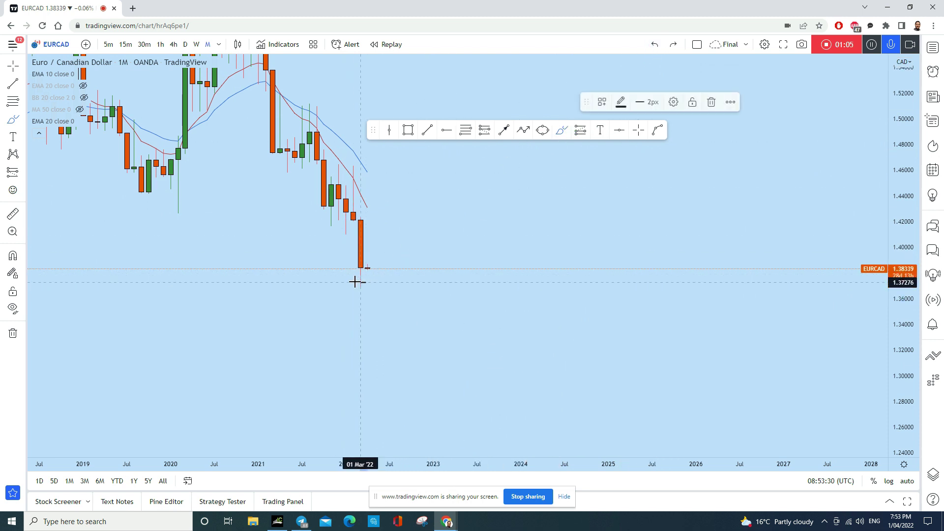
{"action": "mouse_move", "coordinate": [360, 265]}
{"action": "left_mouse_down"}
{"action": "mouse_move", "coordinate": [354, 298]}
{"action": "mouse_move", "coordinate": [364, 282]}
{"action": "left_mouse_up"}
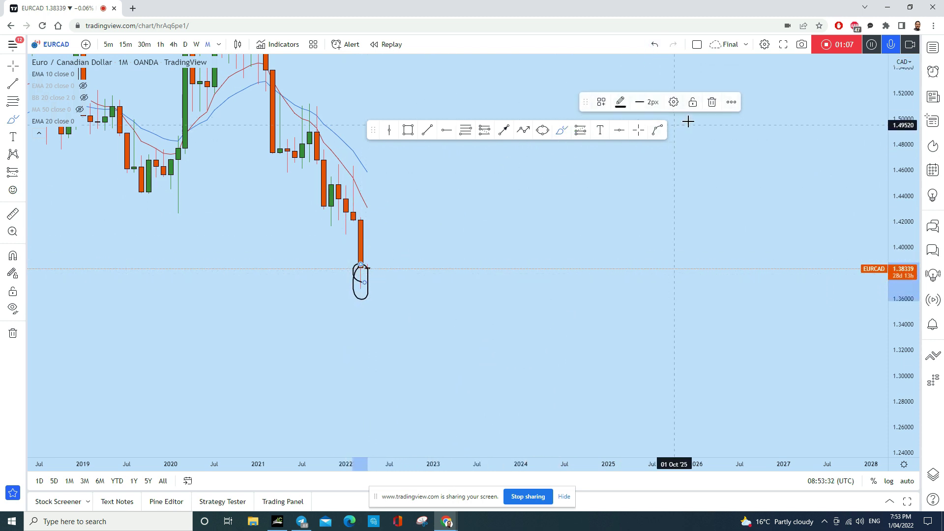
{"action": "left_click", "coordinate": [654, 44]}
{"action": "mouse_move", "coordinate": [367, 272]}
{"action": "left_mouse_down"}
{"action": "mouse_move", "coordinate": [361, 341]}
{"action": "mouse_move", "coordinate": [383, 346]}
{"action": "mouse_move", "coordinate": [353, 347]}
{"action": "left_mouse_up"}
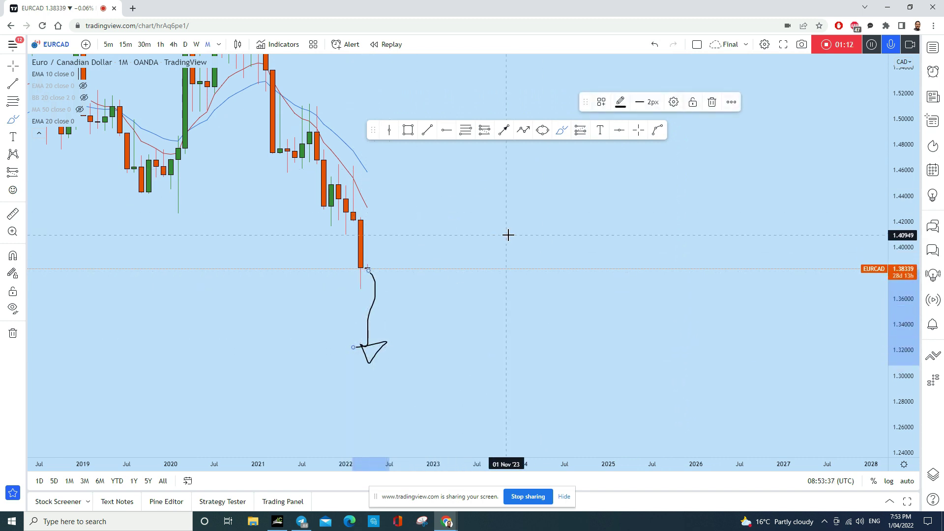
{"action": "left_click", "coordinate": [653, 45]}
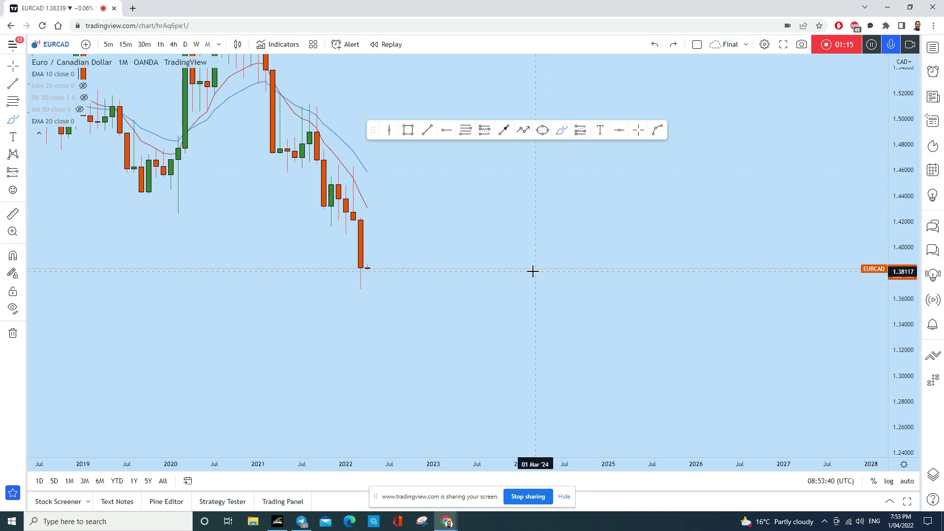
{"action": "scroll", "coordinate": [533, 270], "scroll_direction": "down", "scroll_amount": 3}
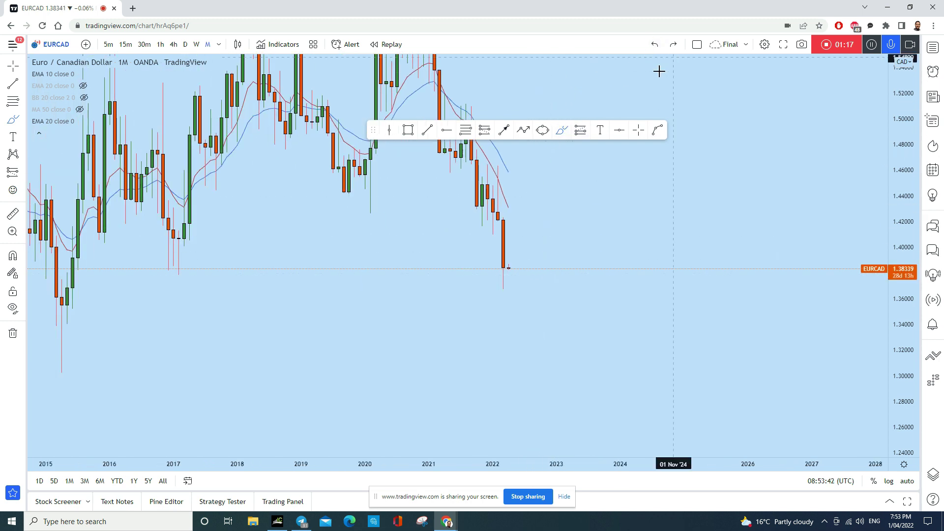
{"action": "scroll", "coordinate": [540, 284], "scroll_direction": "up", "scroll_amount": 2}
{"action": "left_click", "coordinate": [211, 43]}
Switch to weekly (W) candles and brush strokes near the last candles, undoing them
{"action": "left_click", "coordinate": [195, 44]}
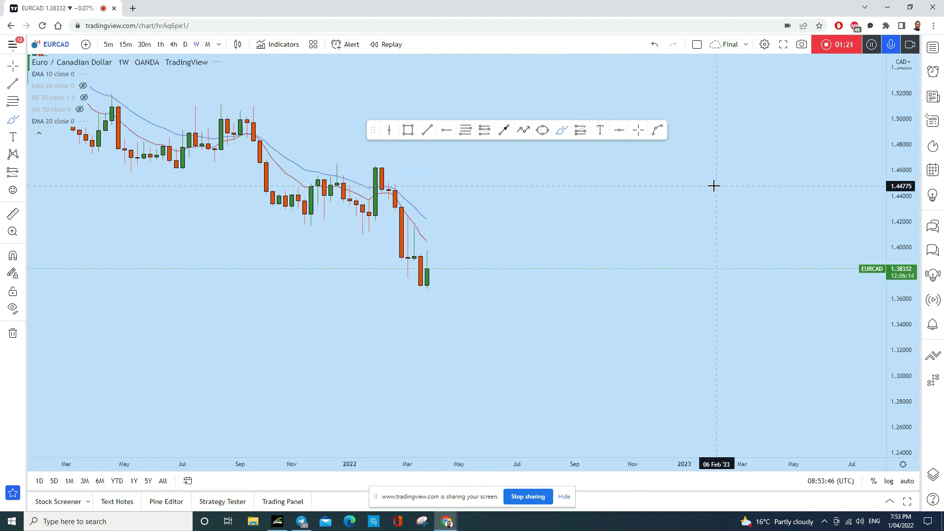
{"action": "scroll", "coordinate": [736, 313], "scroll_direction": "up", "scroll_amount": 1}
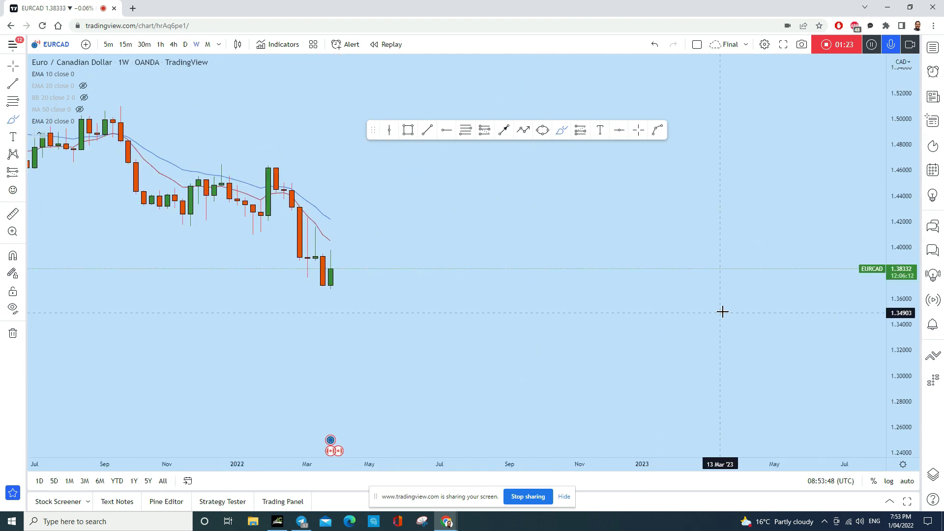
{"action": "left_click", "coordinate": [561, 130]}
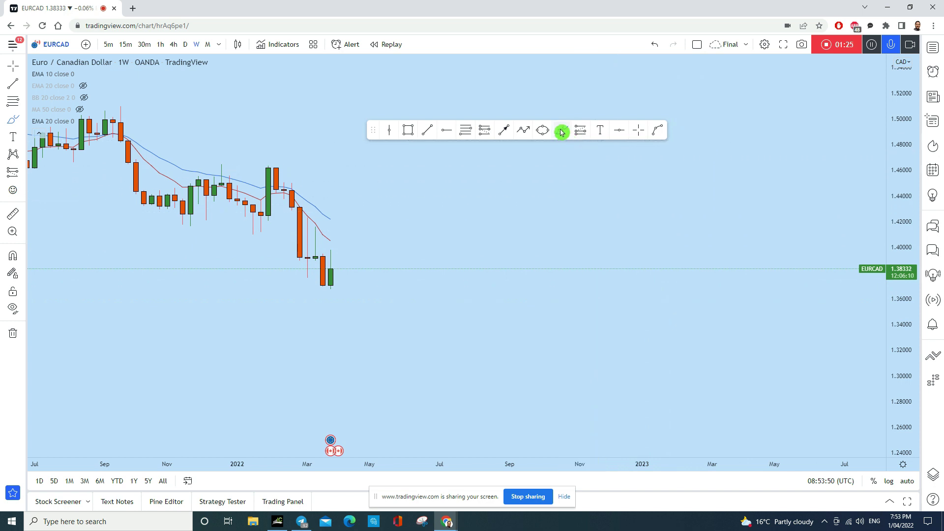
{"action": "mouse_move", "coordinate": [338, 272]}
{"action": "left_mouse_down"}
{"action": "mouse_move", "coordinate": [325, 285]}
{"action": "mouse_move", "coordinate": [333, 242]}
{"action": "left_mouse_up"}
{"action": "left_click", "coordinate": [674, 55]}
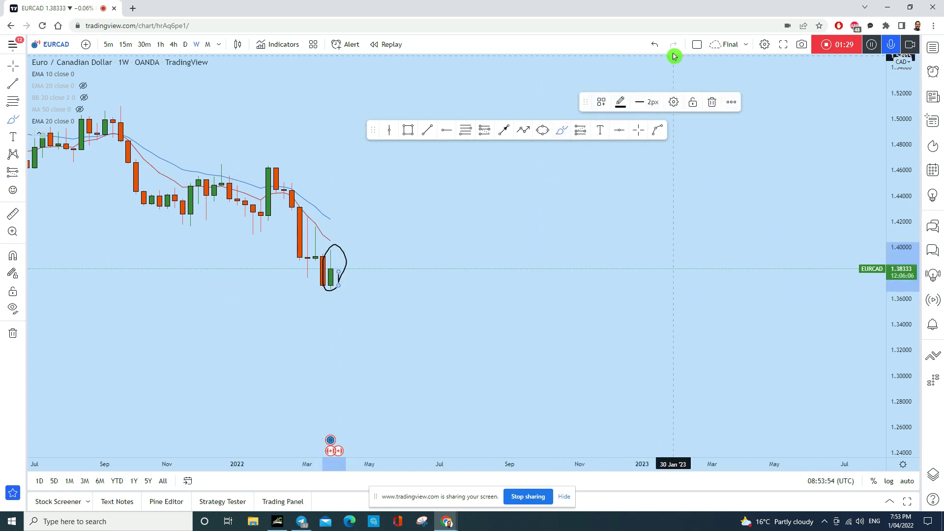
{"action": "left_click", "coordinate": [660, 45]}
{"action": "left_click_drag", "start_coordinate": [337, 255], "coordinate": [338, 242]}
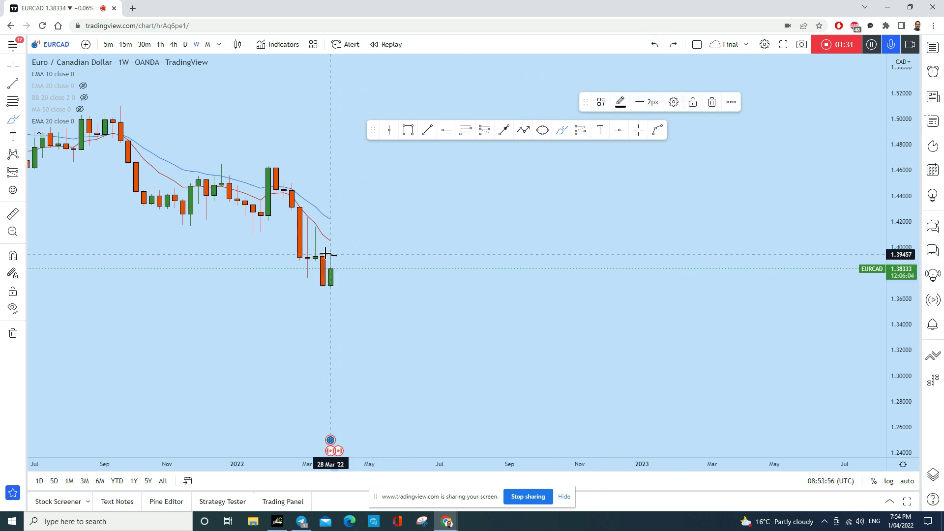
{"action": "left_click", "coordinate": [655, 44]}
Draw a trend line from the 07 Mar '22 high down to about 1.34 in May 2022
{"action": "left_click", "coordinate": [470, 127]}
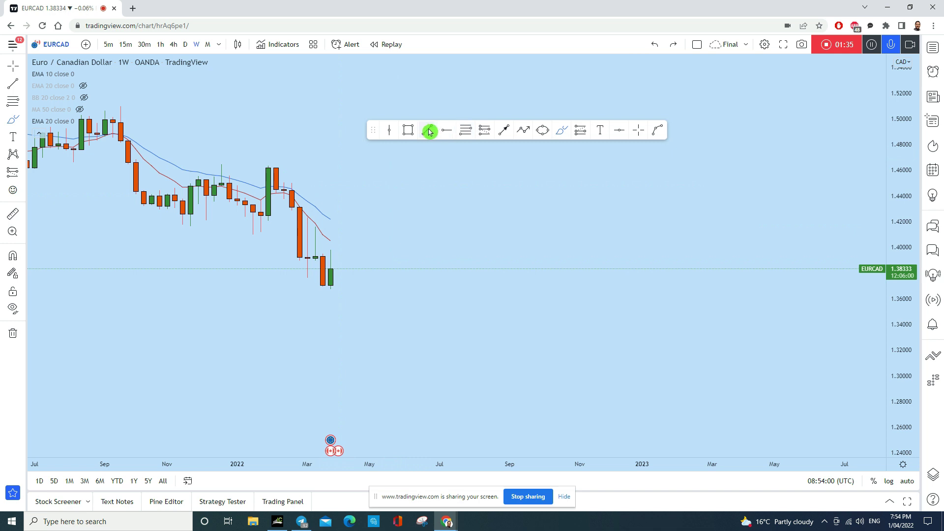
{"action": "left_click", "coordinate": [307, 212]}
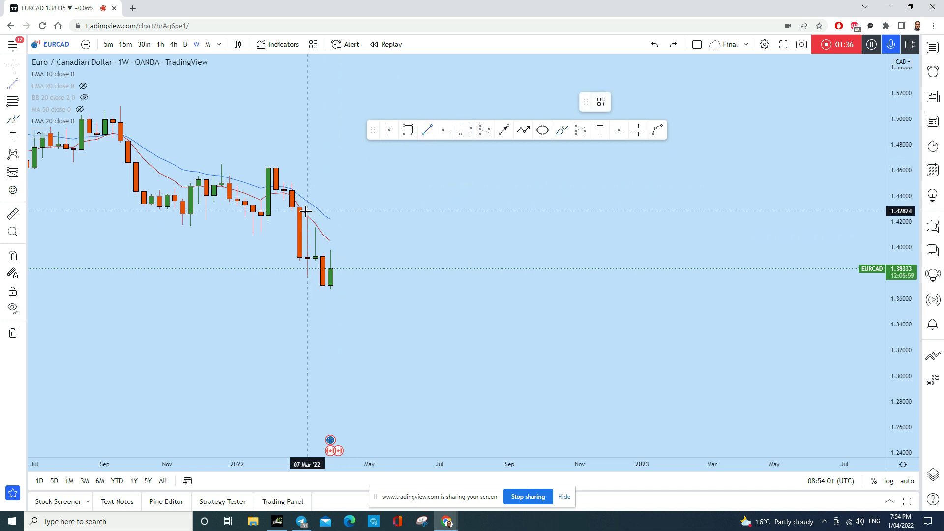
{"action": "left_click", "coordinate": [374, 323]}
{"action": "left_click_drag", "start_coordinate": [437, 209], "coordinate": [443, 295]}
{"action": "left_click", "coordinate": [375, 326]}
{"action": "left_click_drag", "start_coordinate": [374, 326], "coordinate": [380, 325]}
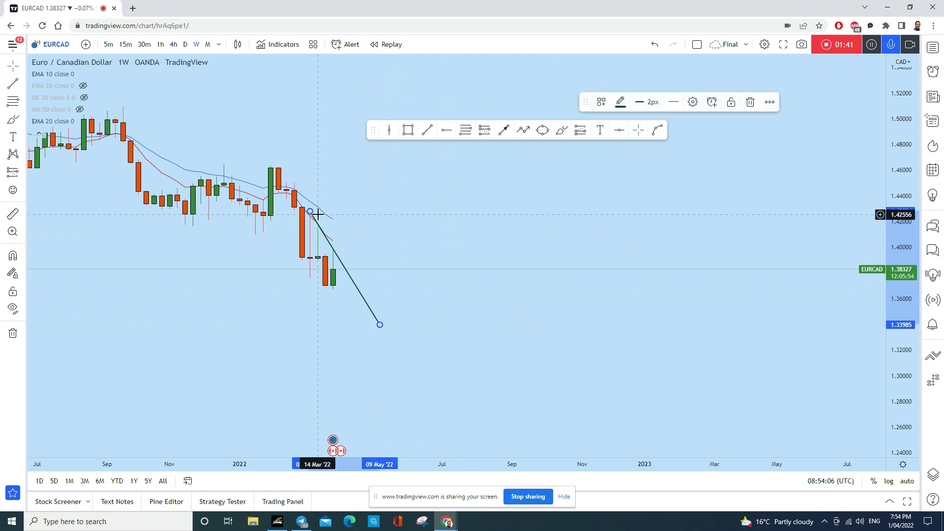
{"action": "left_click_drag", "start_coordinate": [313, 215], "coordinate": [305, 209]}
Brush a hook and a horizontal stroke below the last candle, then undo them
{"action": "left_click", "coordinate": [562, 129]}
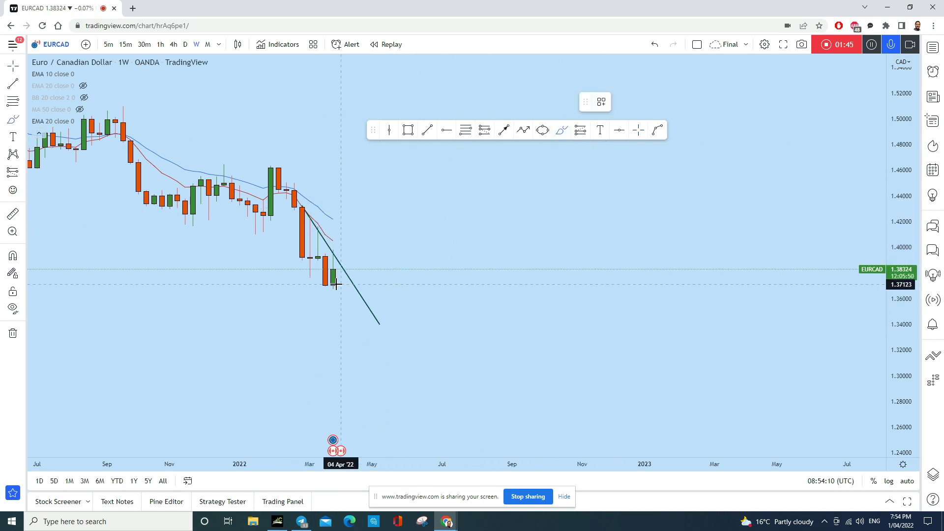
{"action": "mouse_move", "coordinate": [337, 285]}
{"action": "left_mouse_down"}
{"action": "mouse_move", "coordinate": [344, 319]}
{"action": "mouse_move", "coordinate": [334, 314]}
{"action": "left_mouse_up"}
{"action": "mouse_move", "coordinate": [398, 287]}
{"action": "left_mouse_down"}
{"action": "mouse_move", "coordinate": [351, 294]}
{"action": "mouse_move", "coordinate": [356, 360]}
{"action": "left_mouse_up"}
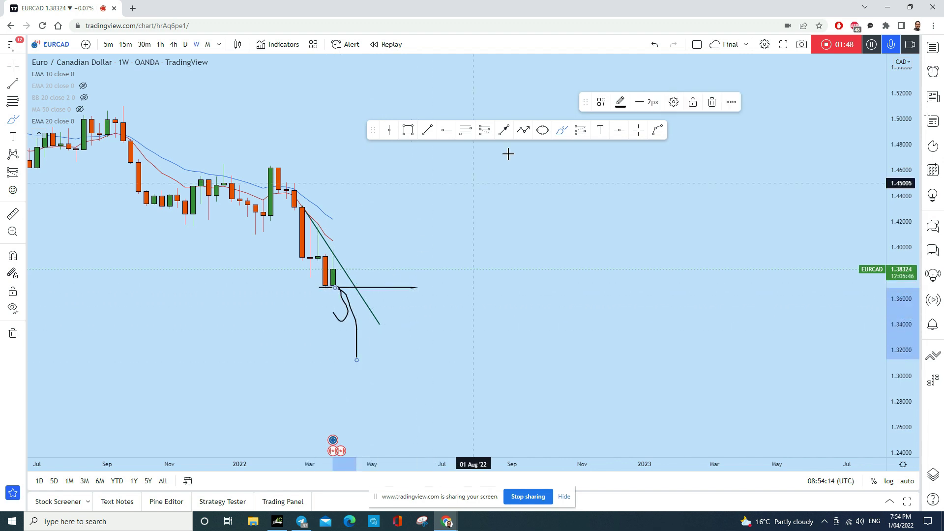
{"action": "left_click", "coordinate": [653, 45]}
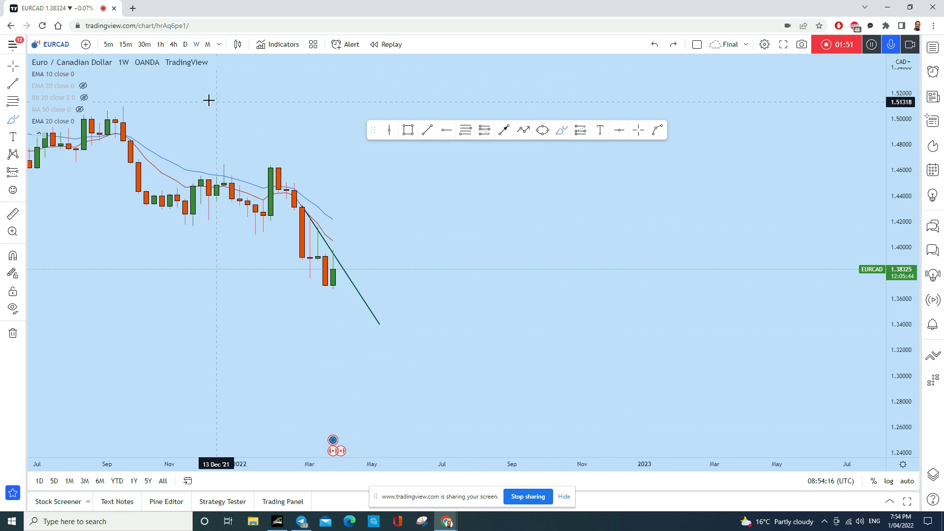
Switch to daily (D) candles and brush loops around the 29–30 Mar candles, undoing them
{"action": "left_click", "coordinate": [185, 44]}
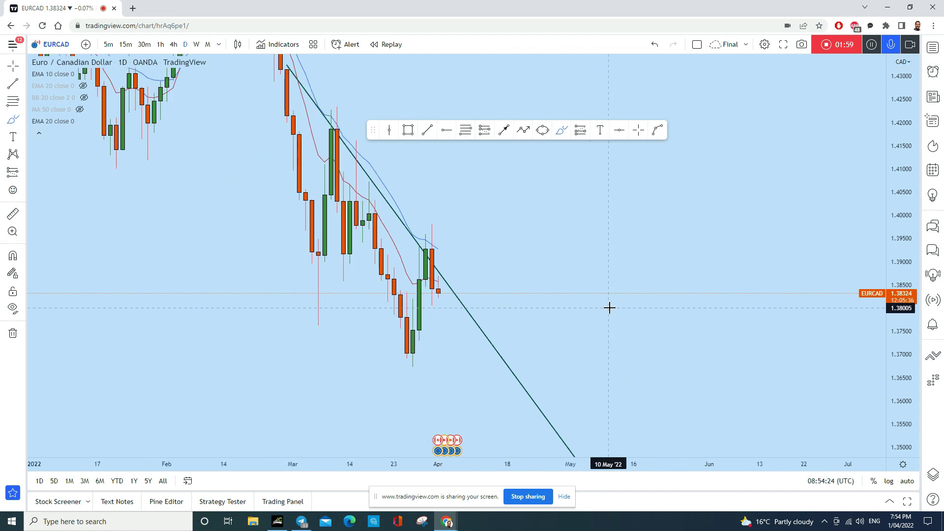
{"action": "mouse_move", "coordinate": [438, 222]}
{"action": "left_mouse_down"}
{"action": "mouse_move", "coordinate": [416, 238]}
{"action": "mouse_move", "coordinate": [449, 238]}
{"action": "mouse_move", "coordinate": [443, 232]}
{"action": "left_mouse_up"}
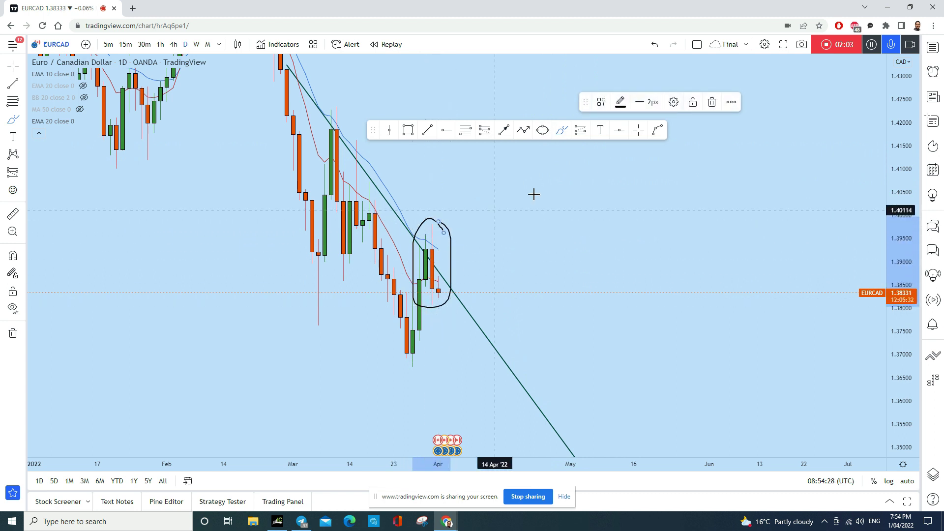
{"action": "left_click", "coordinate": [654, 51]}
{"action": "left_click_drag", "start_coordinate": [438, 220], "coordinate": [418, 235]}
{"action": "left_click_drag", "start_coordinate": [432, 295], "coordinate": [433, 298]}
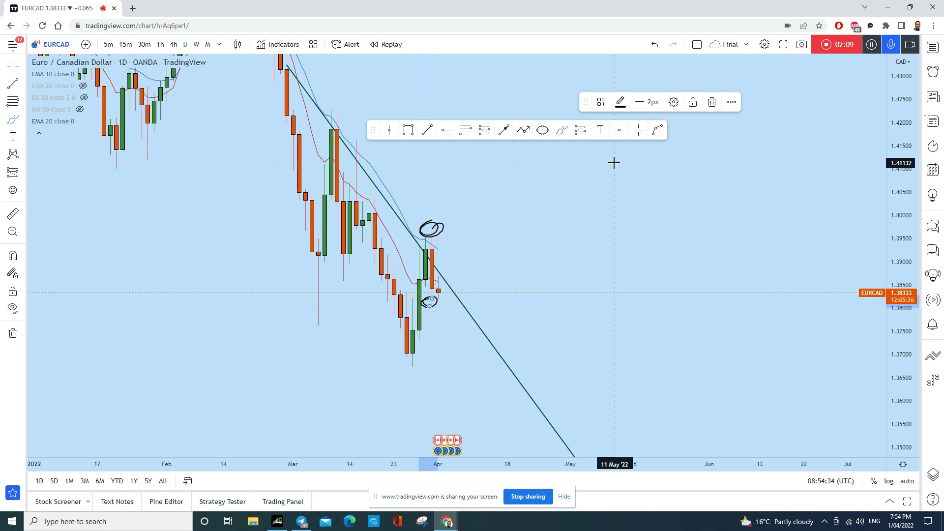
{"action": "left_click", "coordinate": [655, 44]}
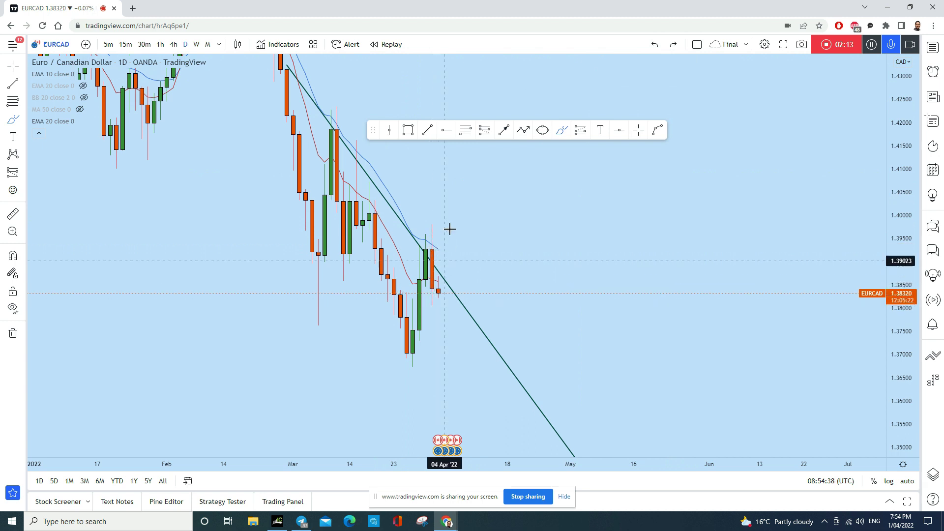
Draw a flat rectangle level at 1.391 across the March candles
{"action": "left_click", "coordinate": [406, 130]}
{"action": "left_click", "coordinate": [274, 255]}
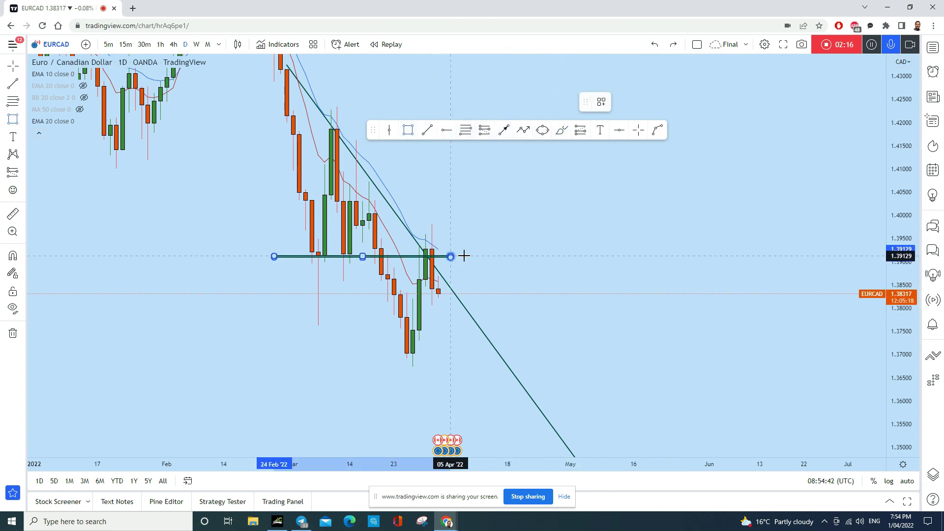
{"action": "left_click", "coordinate": [608, 256]}
Brush circles around the two touches of the 1.391 level, then undo them
{"action": "left_click", "coordinate": [560, 134]}
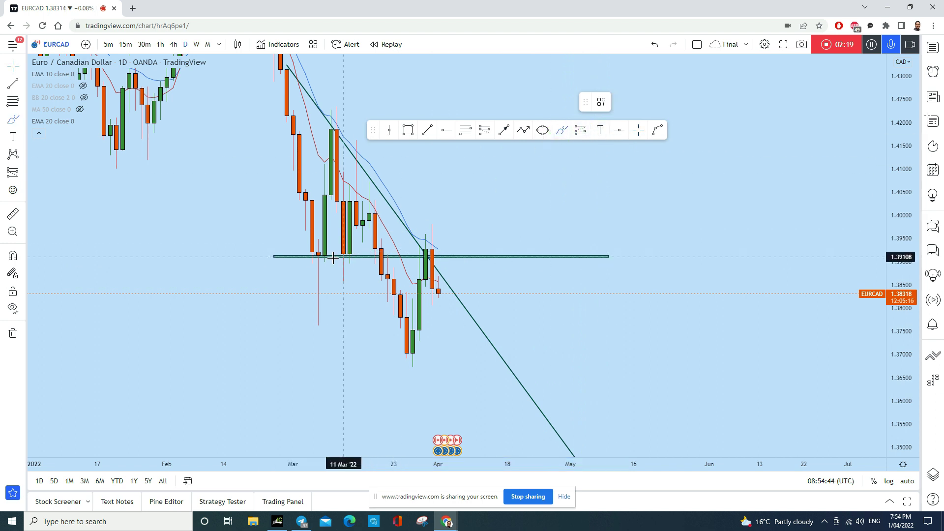
{"action": "left_click_drag", "start_coordinate": [327, 254], "coordinate": [349, 260]}
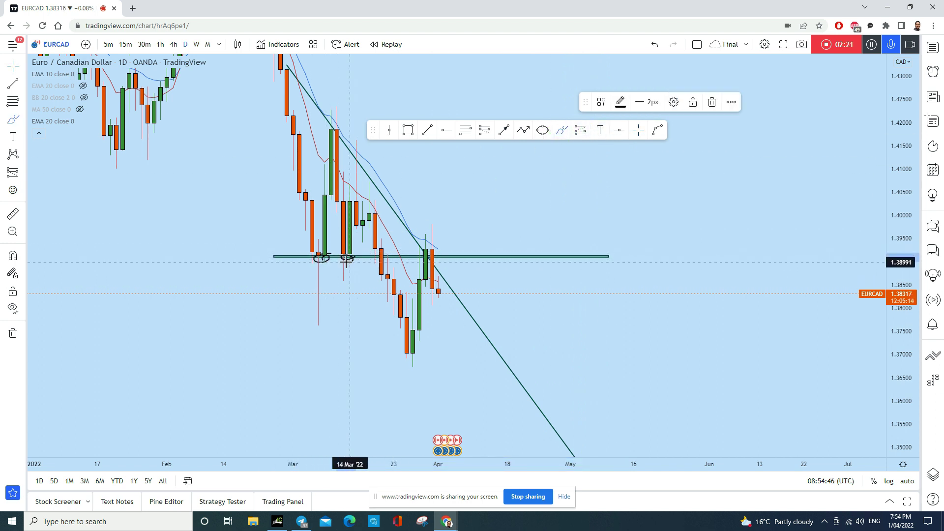
{"action": "mouse_move", "coordinate": [426, 244]}
{"action": "left_mouse_down"}
{"action": "mouse_move", "coordinate": [430, 251]}
{"action": "mouse_move", "coordinate": [430, 241]}
{"action": "left_mouse_up"}
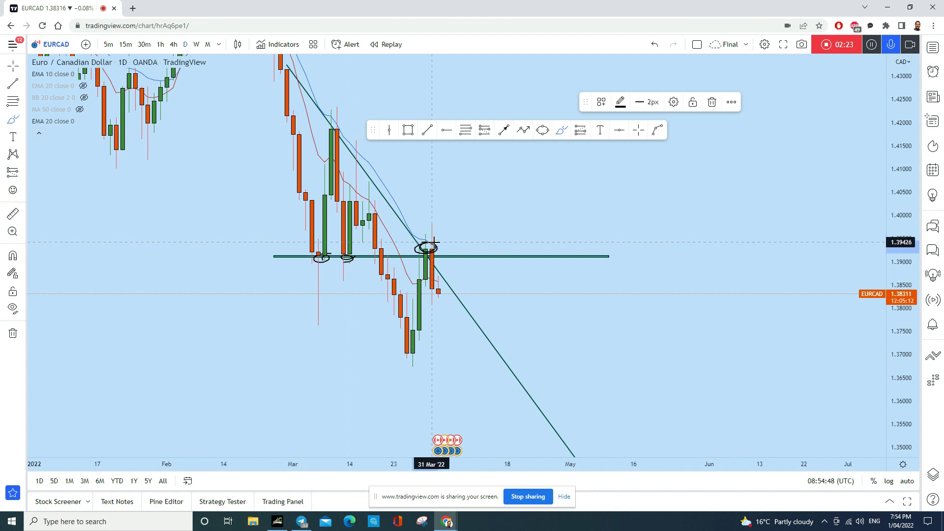
{"action": "left_click", "coordinate": [655, 45]}
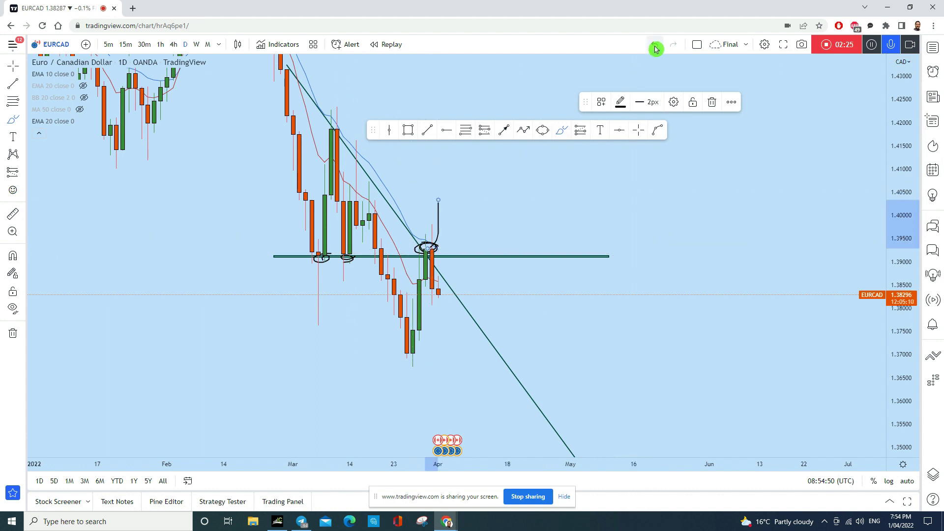
{"action": "left_click", "coordinate": [651, 43]}
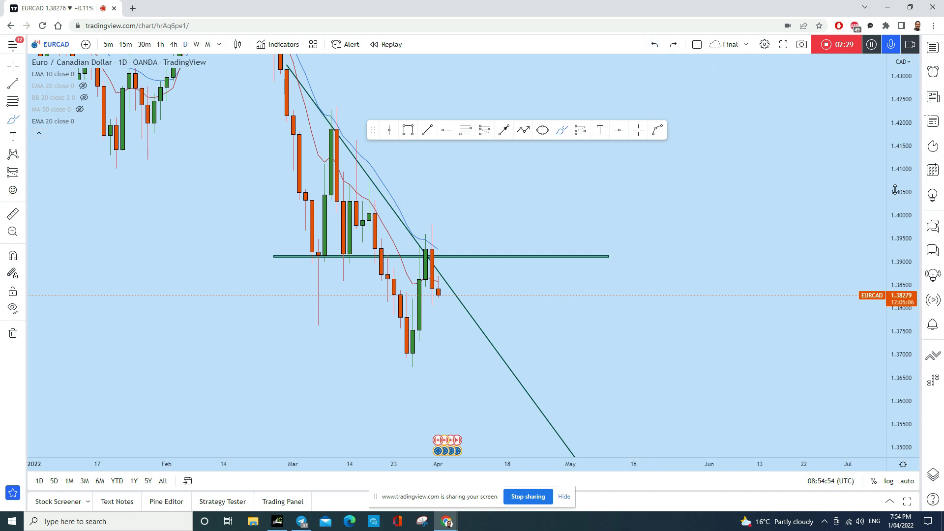
Draw a black arrow from the latest candle down toward 1.34, then switch to 4h candles
{"action": "left_click_drag", "start_coordinate": [906, 165], "coordinate": [670, 253]}
{"action": "left_click", "coordinate": [485, 133]}
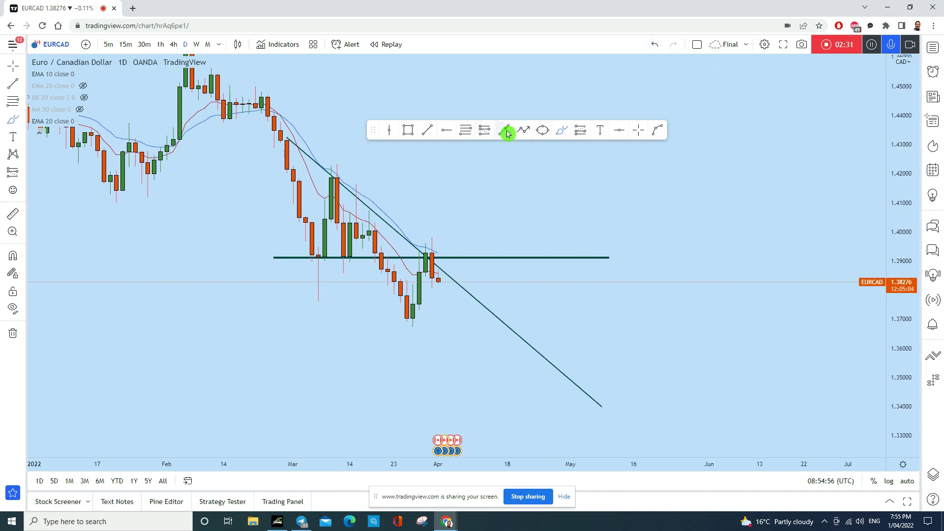
{"action": "left_click", "coordinate": [438, 279]}
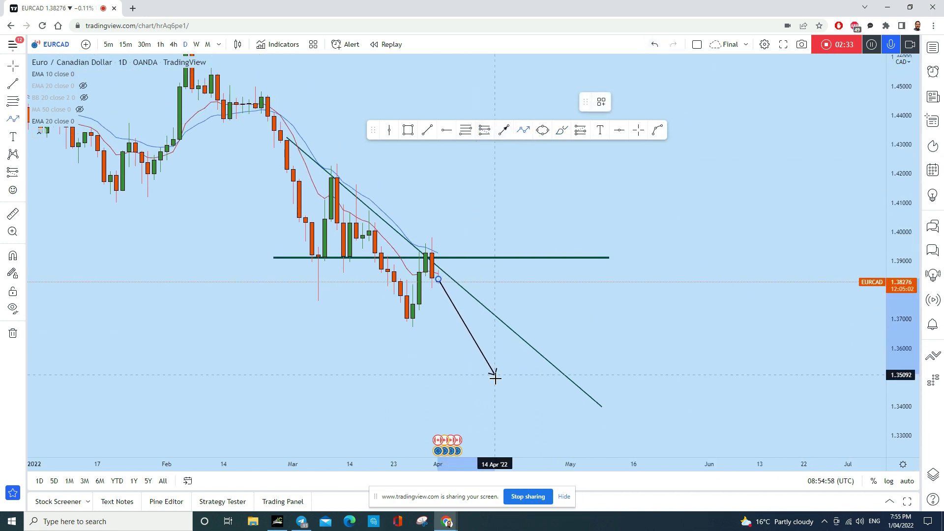
{"action": "left_click", "coordinate": [502, 408]}
{"action": "scroll", "coordinate": [573, 331], "scroll_direction": "down", "scroll_amount": 2}
{"action": "key", "text": "Escape"}
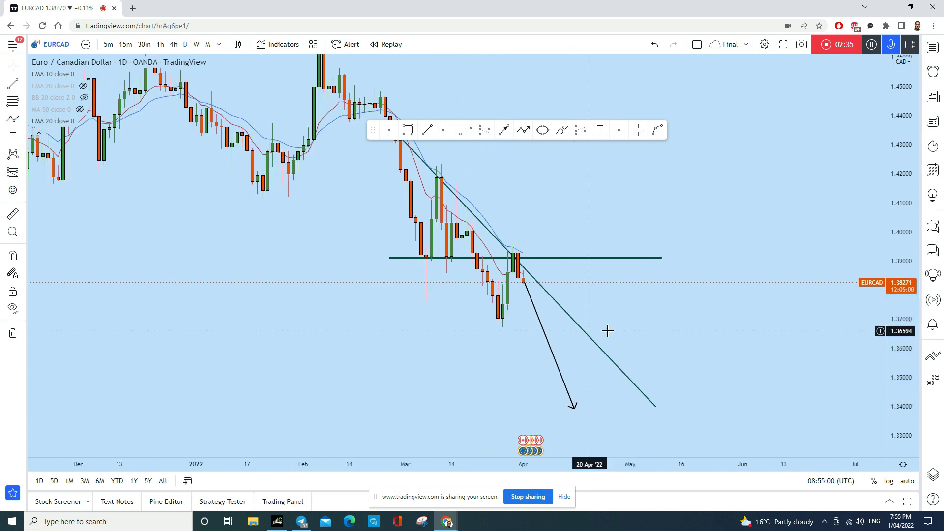
{"action": "scroll", "coordinate": [678, 334], "scroll_direction": "up", "scroll_amount": 2}
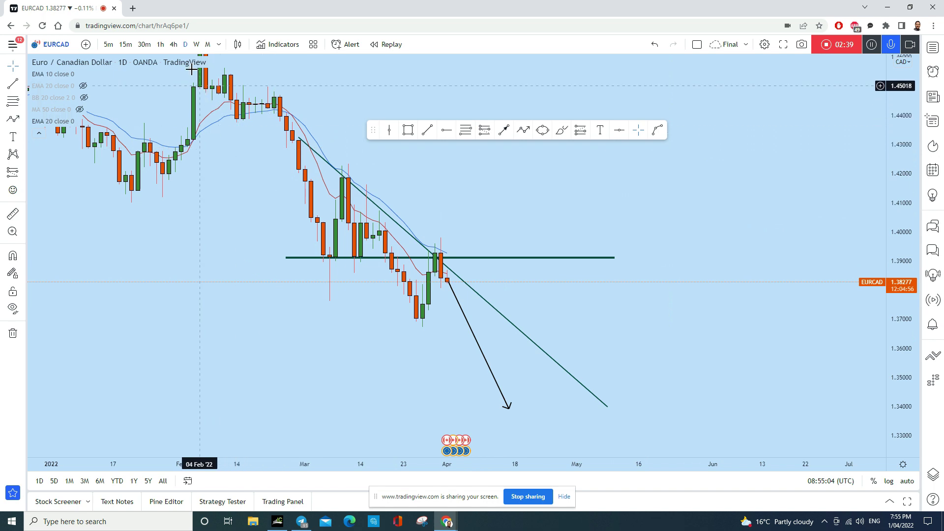
{"action": "left_click", "coordinate": [173, 44]}
Zoom and re-centre the 4h chart, then brush a projected price path and undo it
{"action": "scroll", "coordinate": [659, 223], "scroll_direction": "up", "scroll_amount": 3}
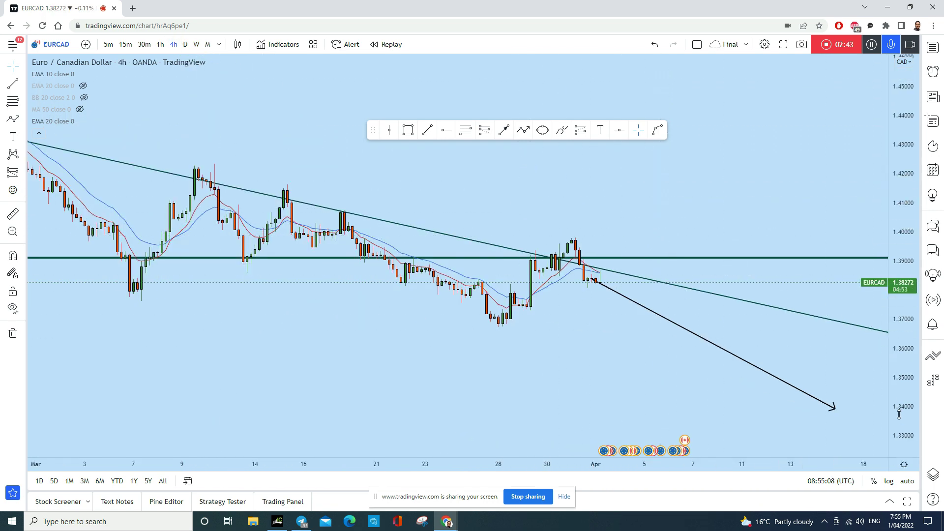
{"action": "scroll", "coordinate": [792, 276], "scroll_direction": "up", "scroll_amount": 5}
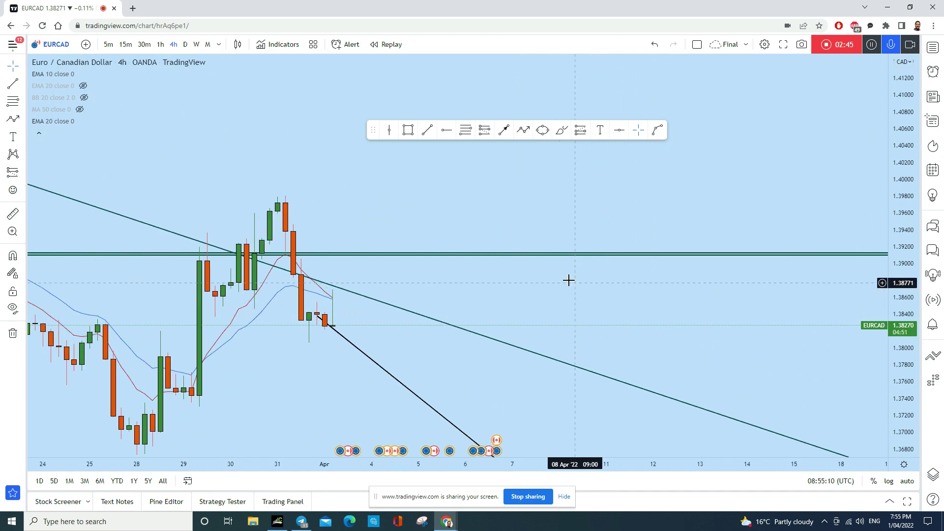
{"action": "left_click_drag", "start_coordinate": [902, 280], "coordinate": [903, 249]}
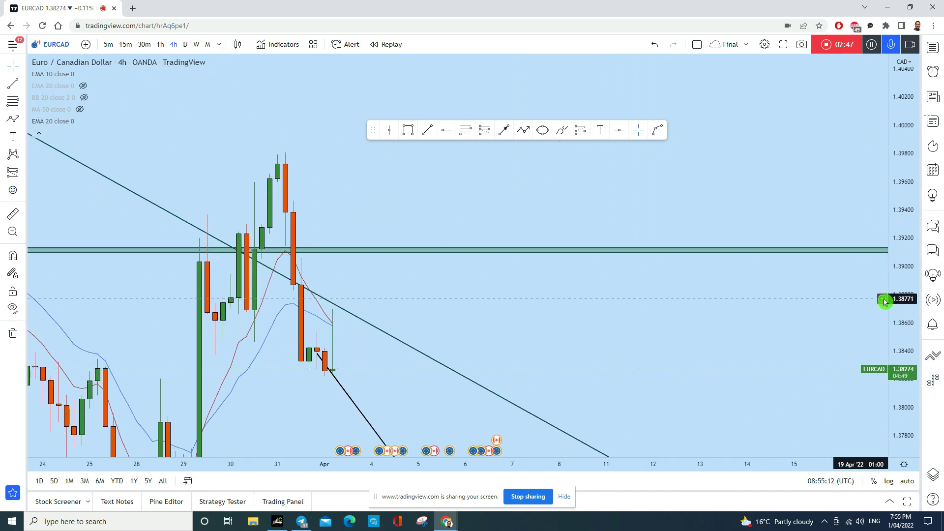
{"action": "right_click", "coordinate": [64, 95]}
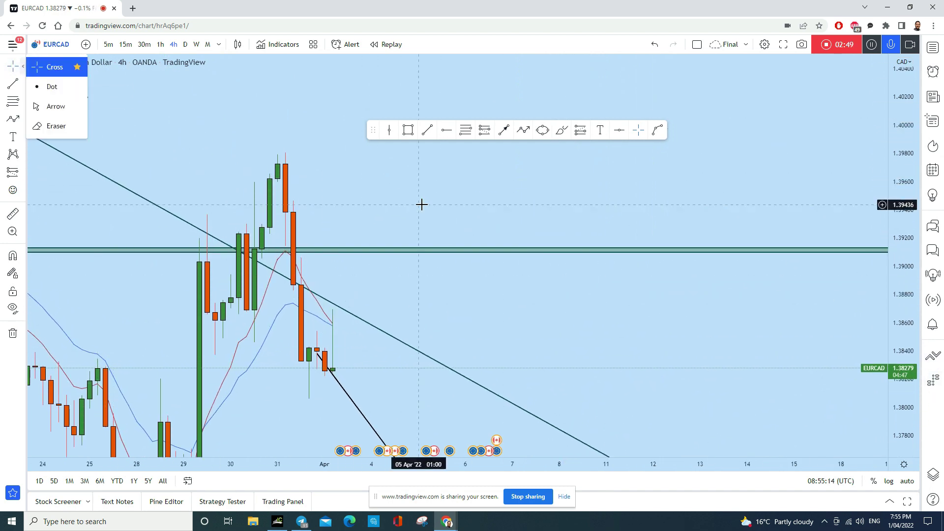
{"action": "left_click_drag", "start_coordinate": [422, 205], "coordinate": [463, 134]}
{"action": "left_click", "coordinate": [562, 130]}
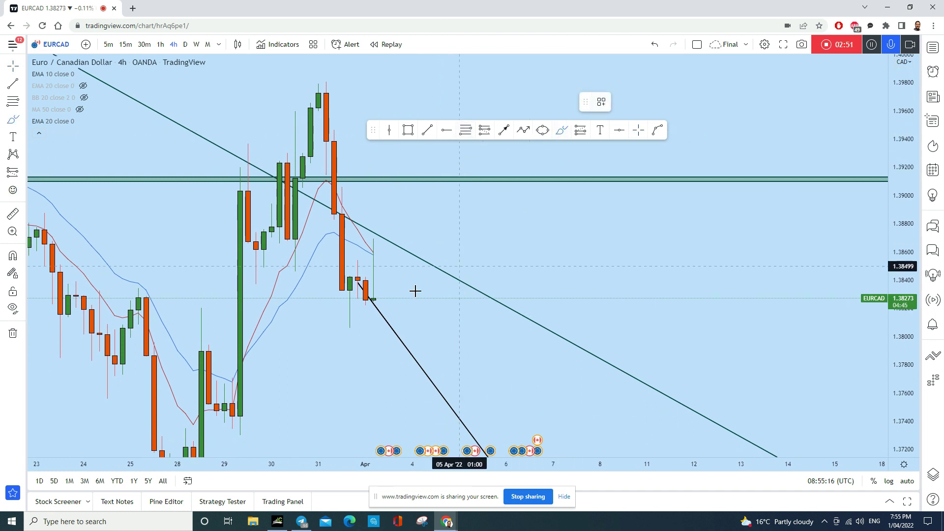
{"action": "mouse_move", "coordinate": [379, 296]}
{"action": "left_mouse_down"}
{"action": "mouse_move", "coordinate": [395, 286]}
{"action": "mouse_move", "coordinate": [435, 415]}
{"action": "left_mouse_up"}
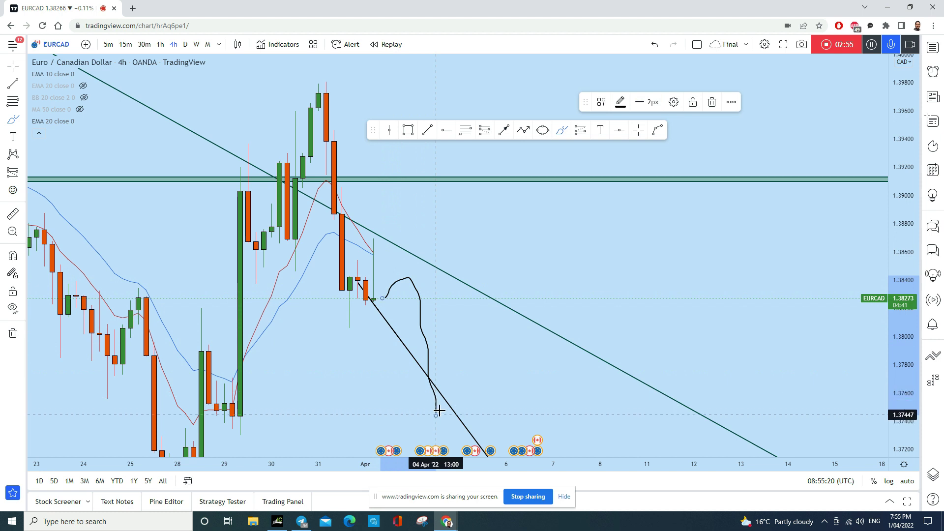
{"action": "left_click", "coordinate": [654, 46]}
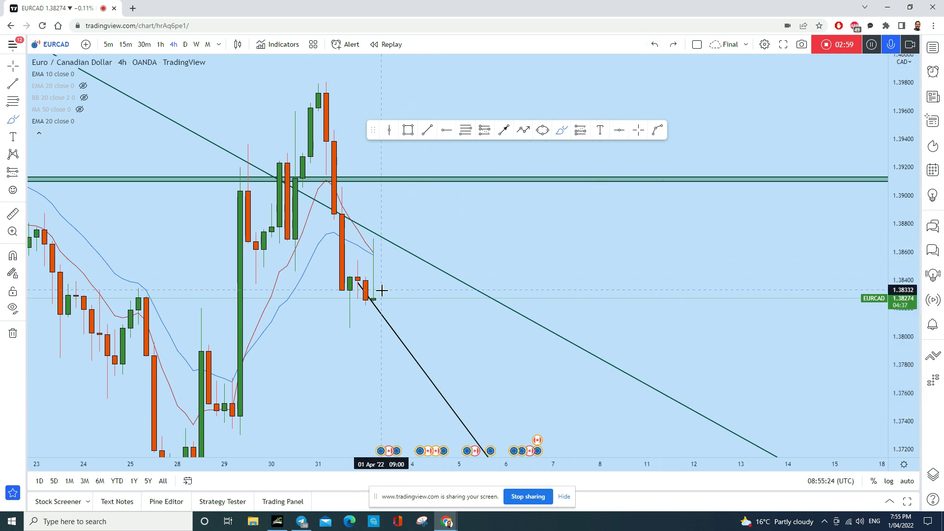
{"action": "left_click_drag", "start_coordinate": [306, 289], "coordinate": [554, 301]}
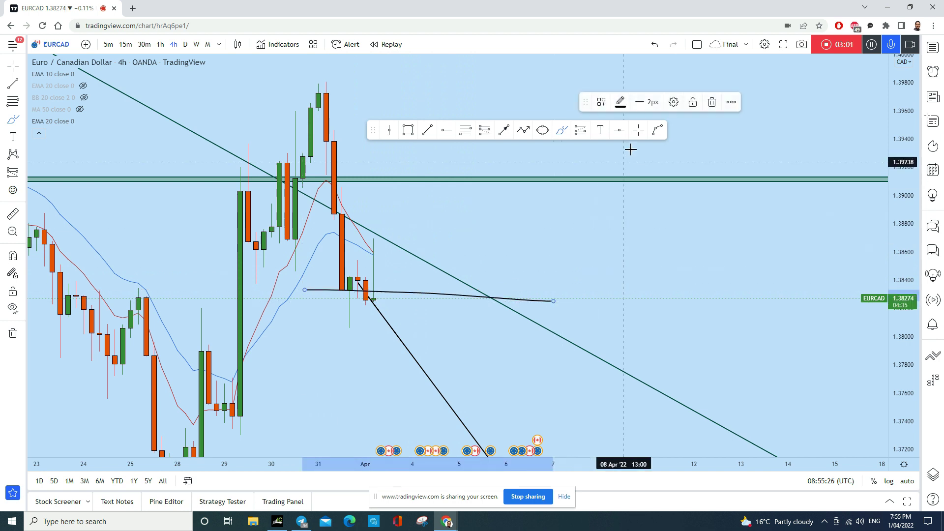
{"action": "left_click", "coordinate": [655, 45]}
{"action": "left_click_drag", "start_coordinate": [305, 230], "coordinate": [522, 230]}
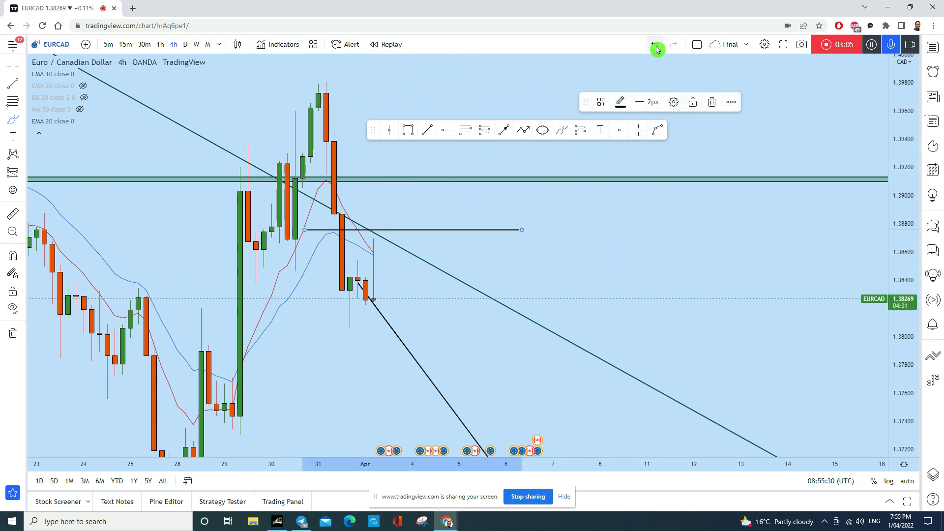
{"action": "left_click", "coordinate": [655, 45]}
{"action": "left_click_drag", "start_coordinate": [700, 233], "coordinate": [684, 220]}
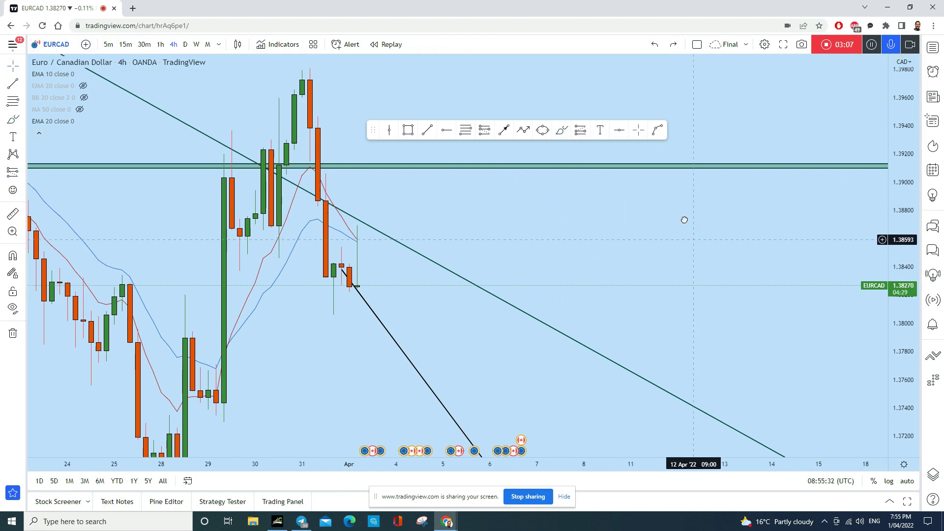
{"action": "scroll", "coordinate": [683, 221], "scroll_direction": "down", "scroll_amount": 3}
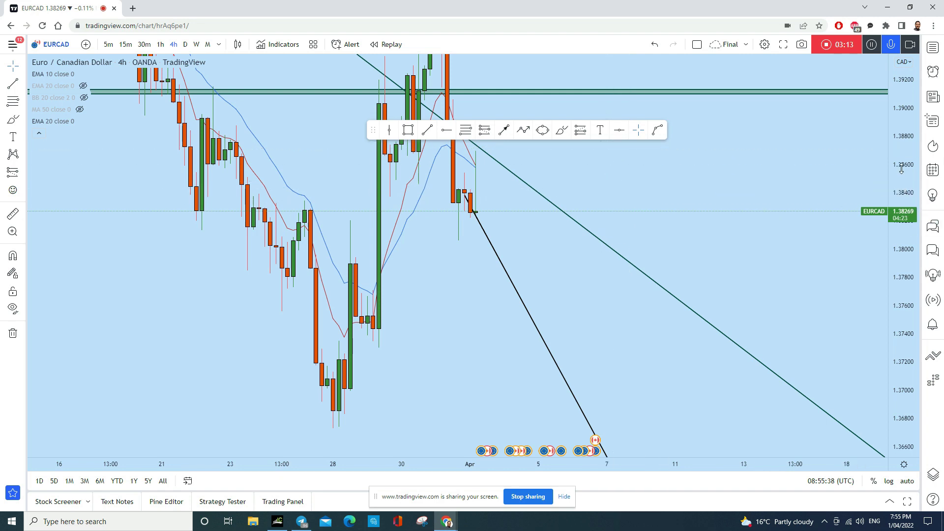
{"action": "left_click_drag", "start_coordinate": [901, 169], "coordinate": [901, 207]}
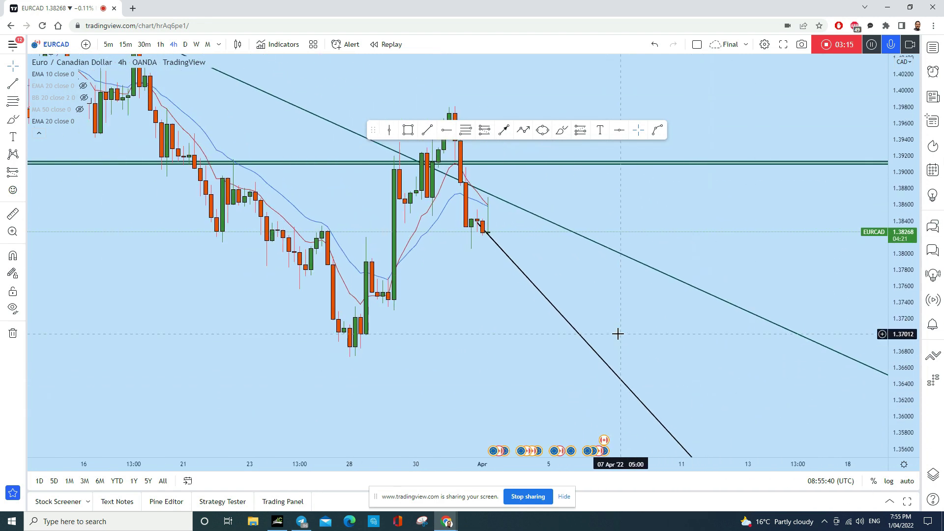